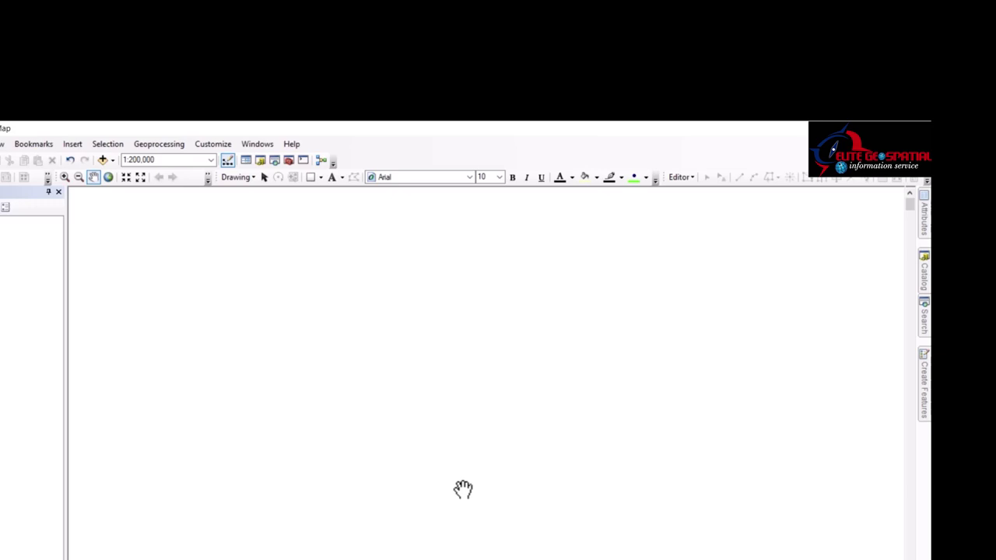
- Add the SABONGIDA feature class from C:\work\project\study.gdb to the map
click(102, 159)
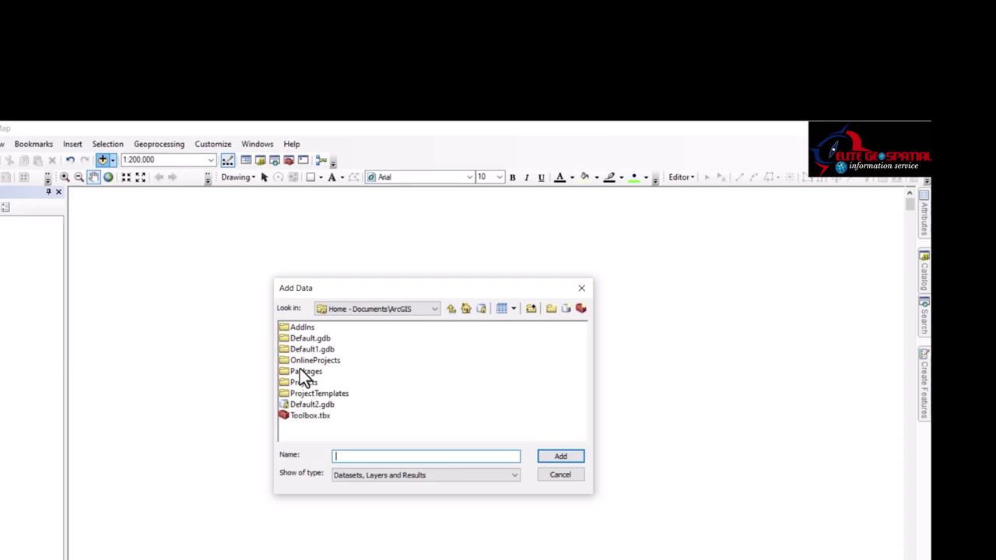
click(451, 310)
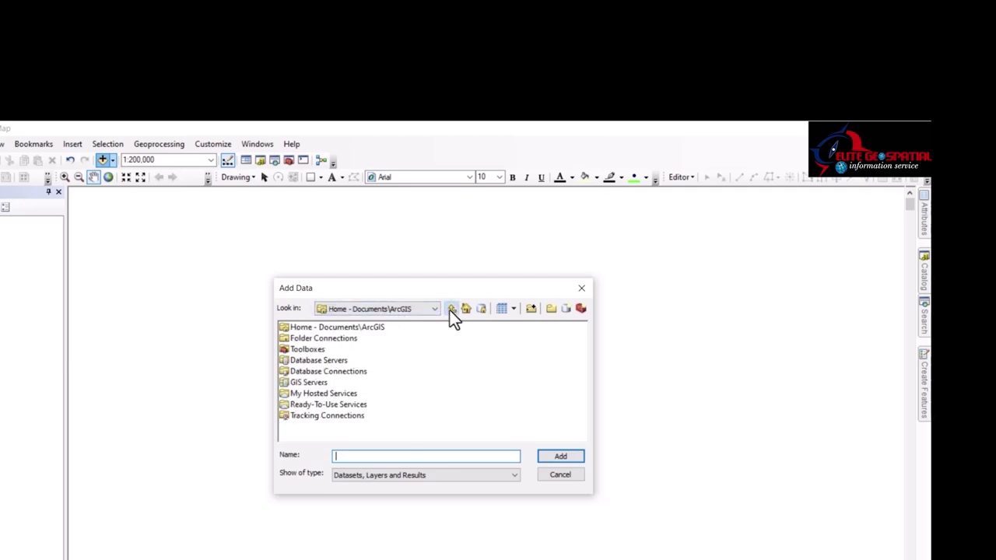
double_click(329, 339)
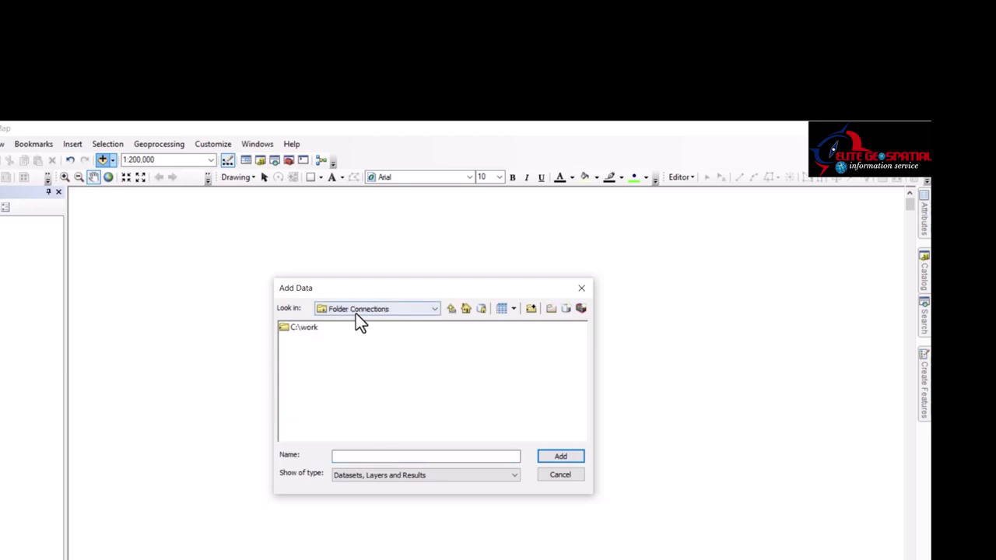
double_click(305, 328)
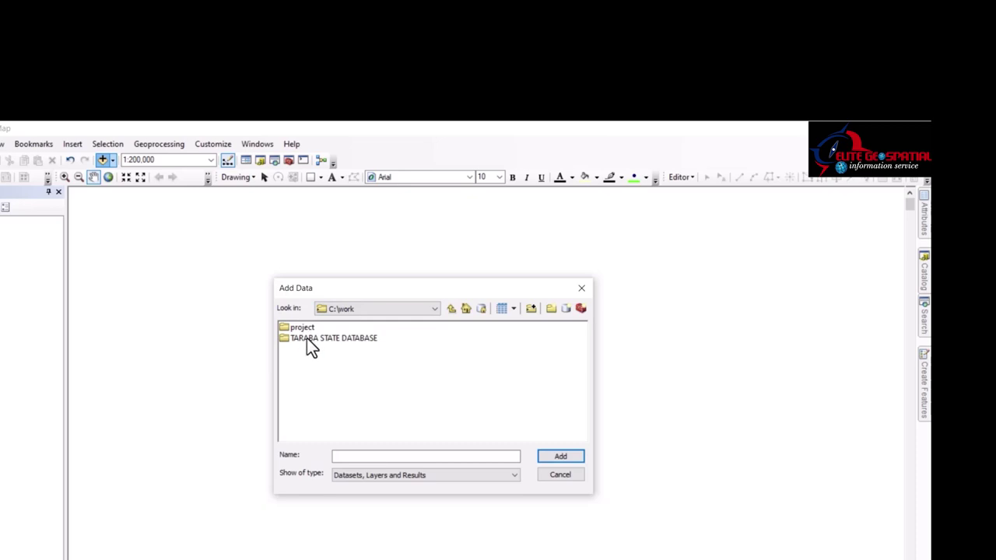
double_click(302, 329)
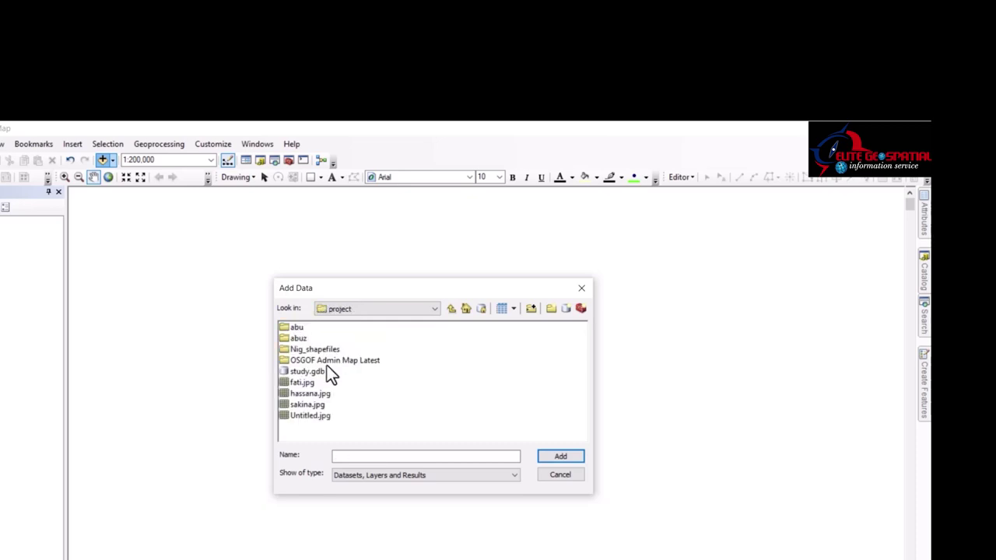
double_click(304, 371)
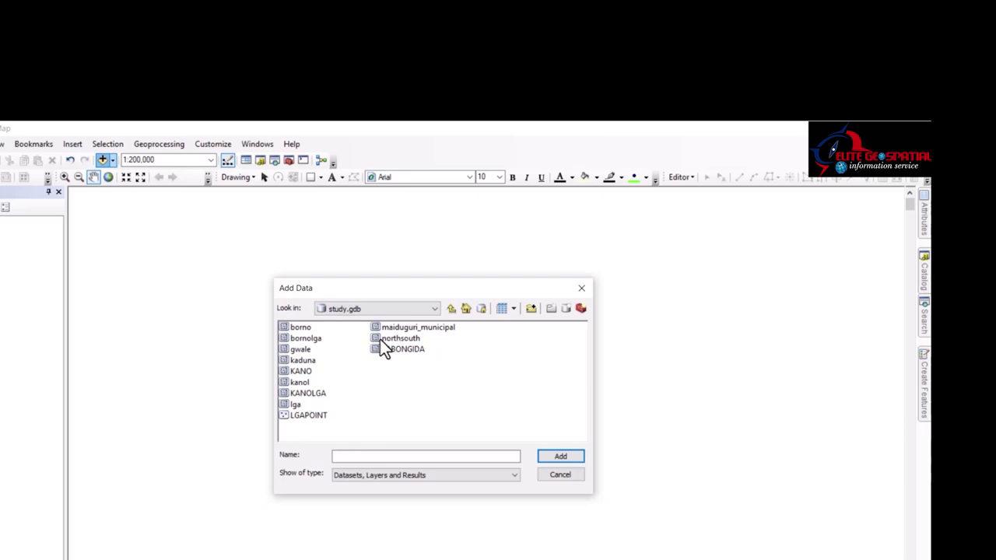
click(400, 350)
click(561, 459)
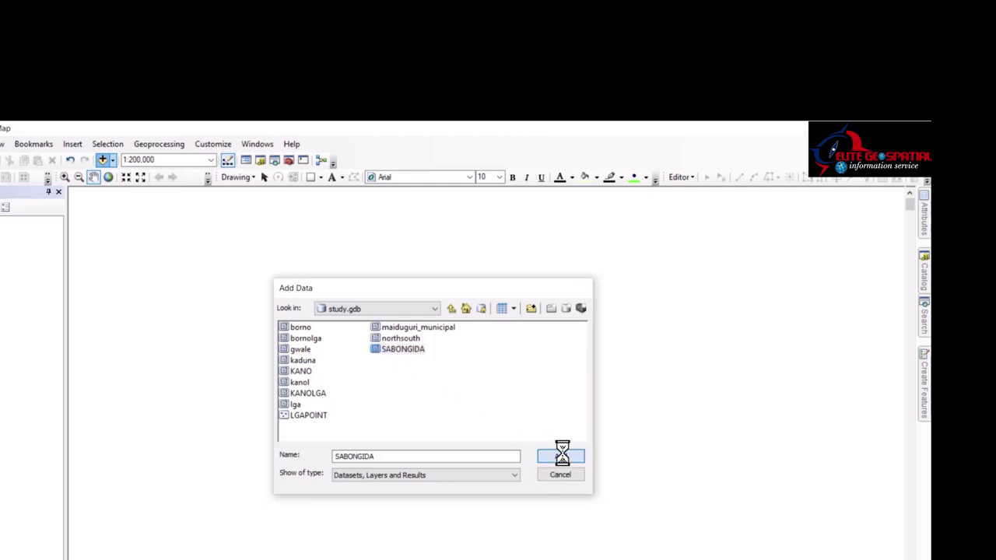
- Zoom out to 1:200,000 so the whole SABONGIDA polygon shows with space around it
scroll(412, 416, up, 2)
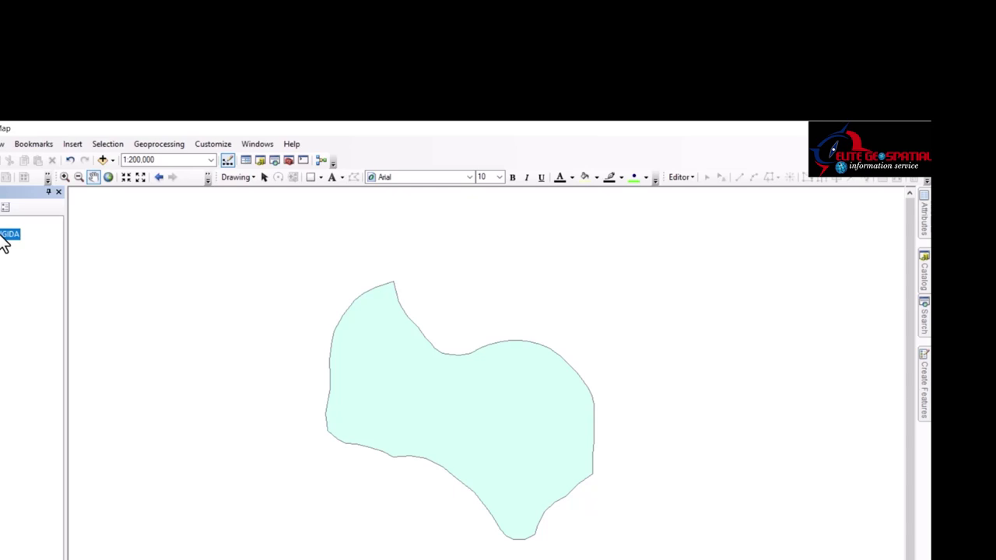
right_click(2, 238)
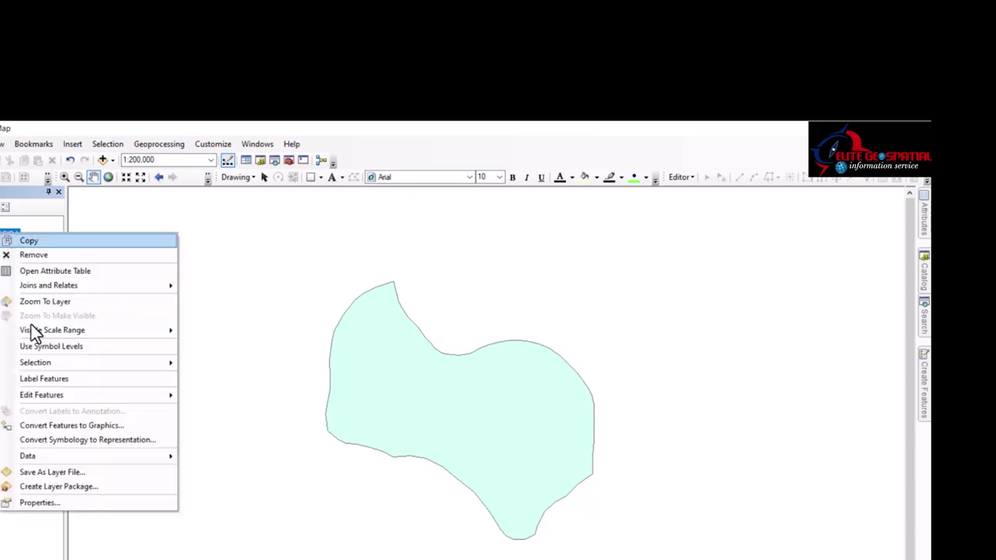
click(70, 503)
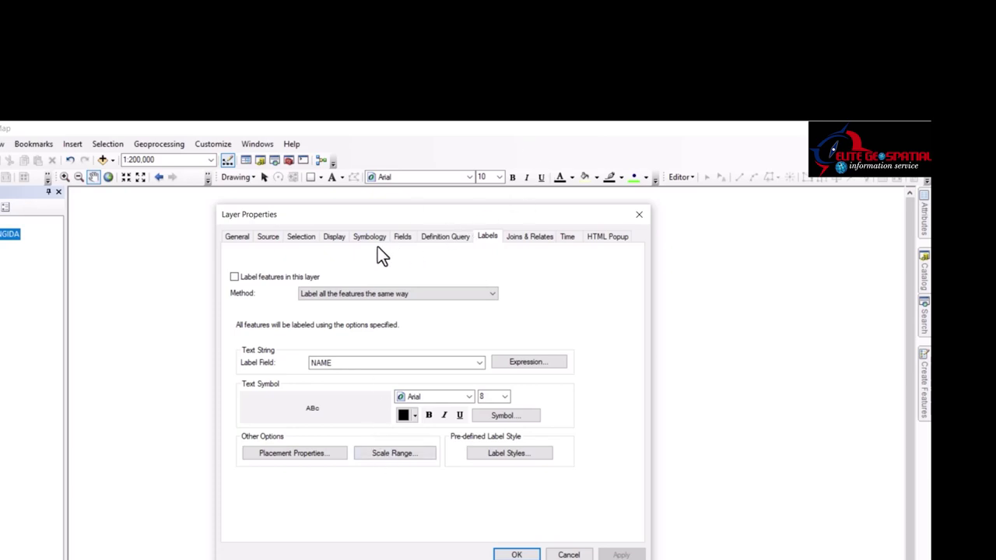
click(274, 236)
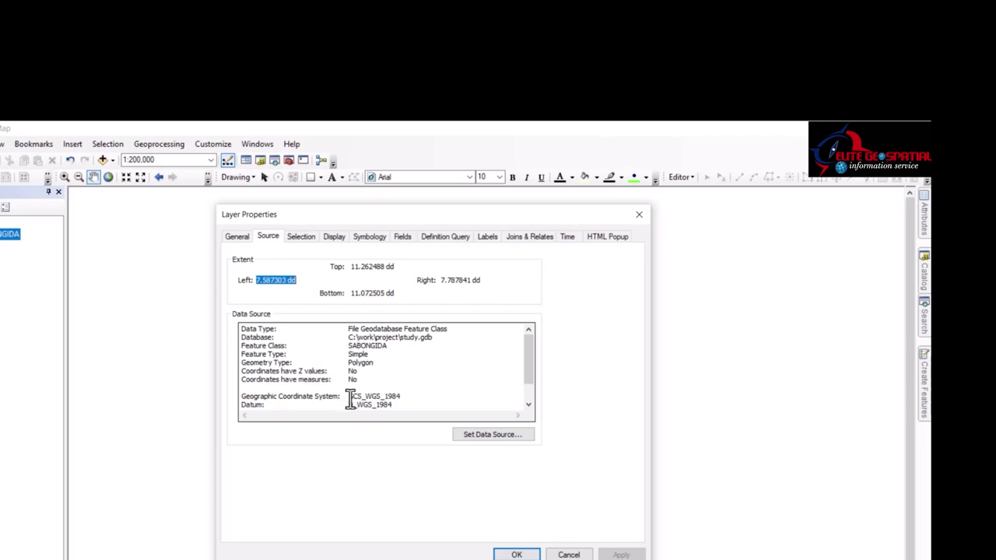
drag(347, 396, 411, 397)
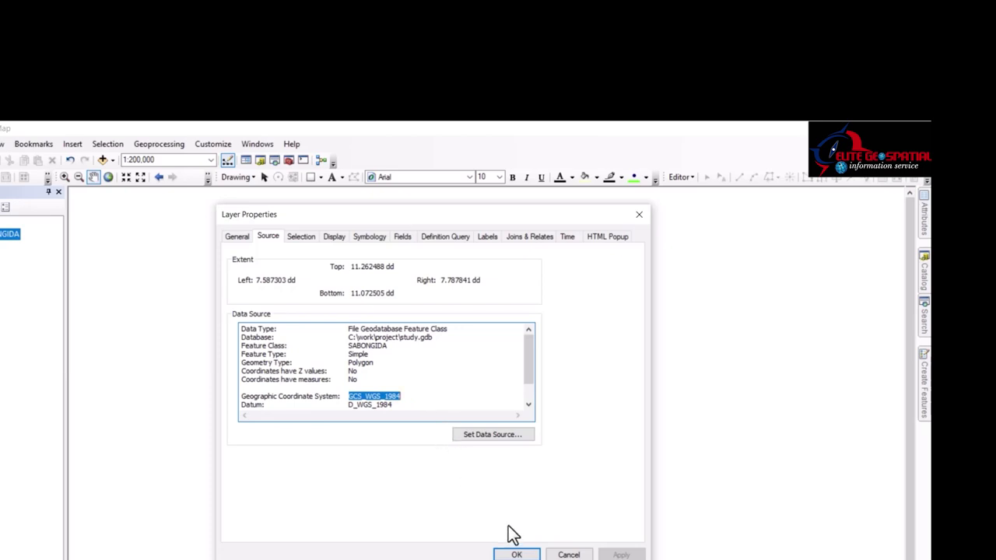
scroll(396, 375, down, 1)
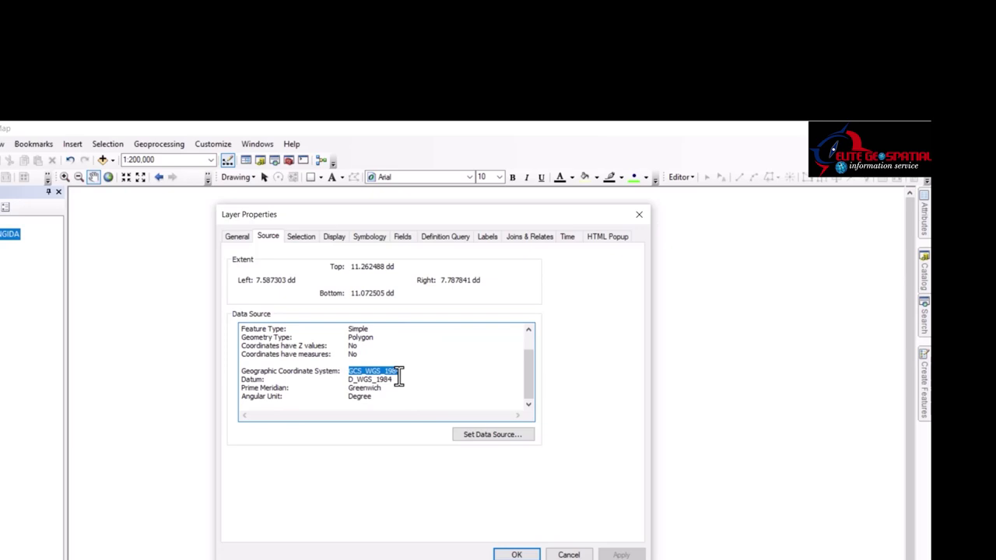
click(515, 553)
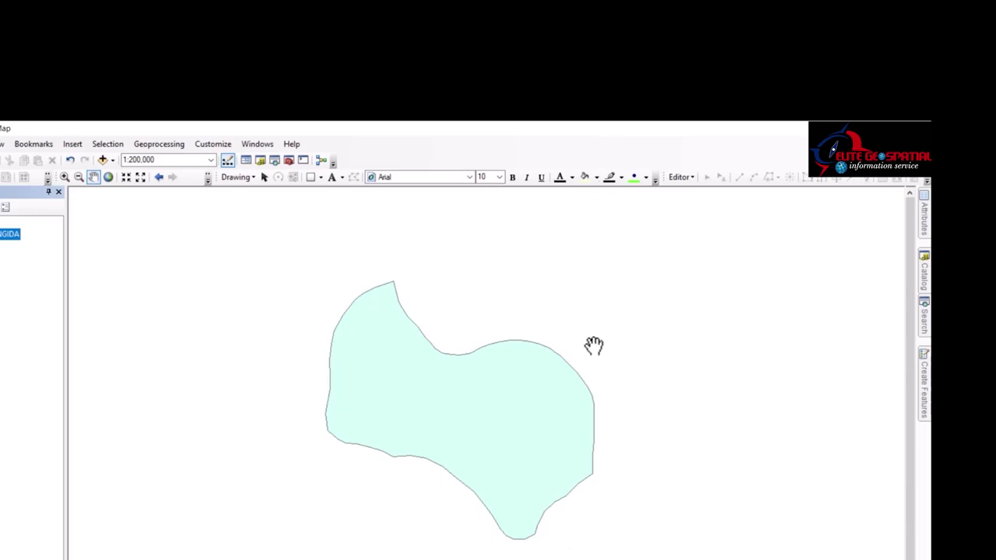
- Open the Search pane on the right of the map, after briefly opening and closing ArcToolbox
click(289, 161)
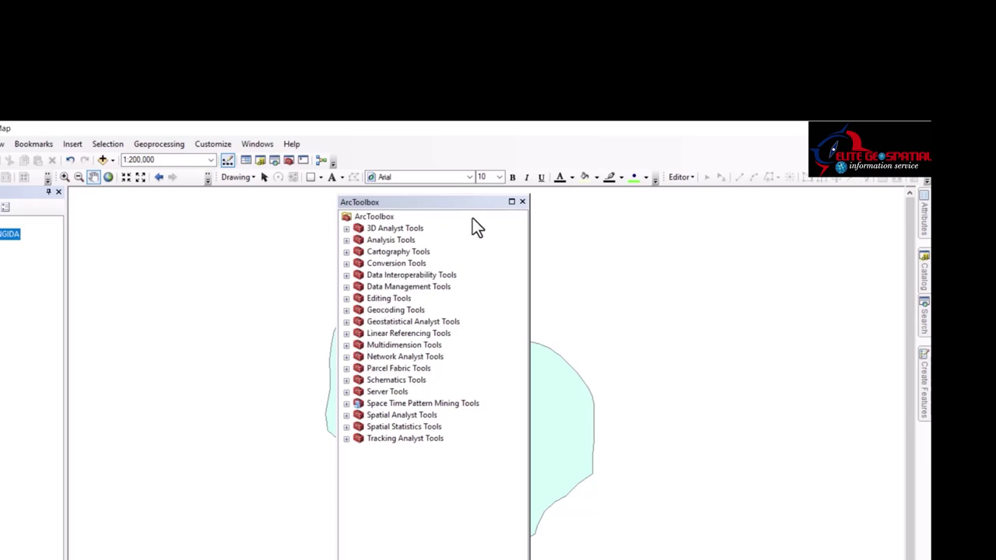
click(521, 201)
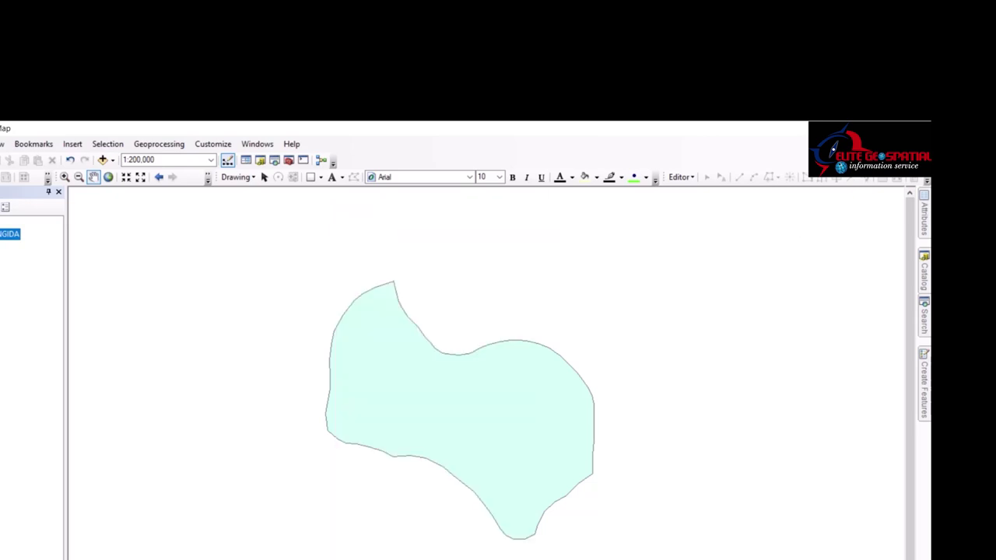
click(927, 335)
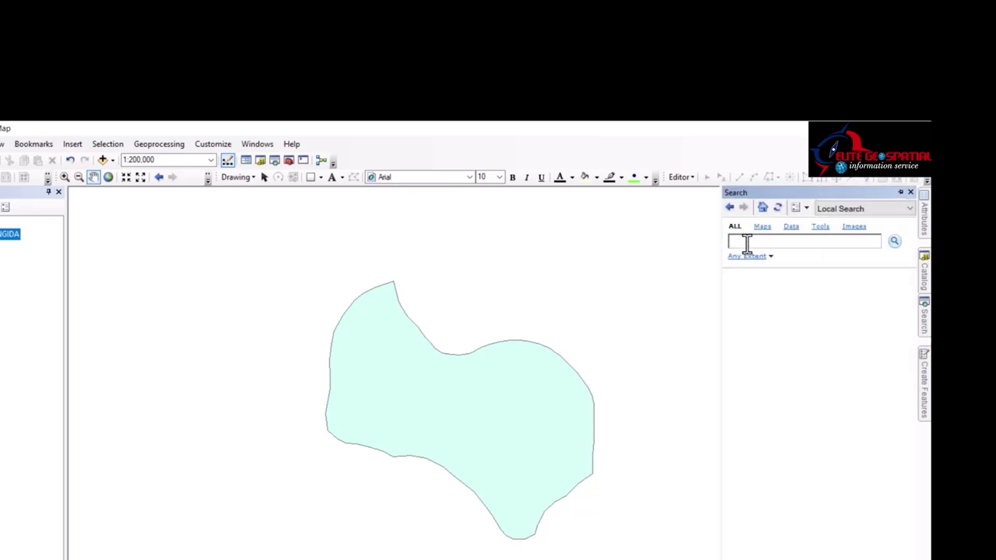
- Search for 'project' and open the Project (Data Management) tool
text(proj)
text(ect)
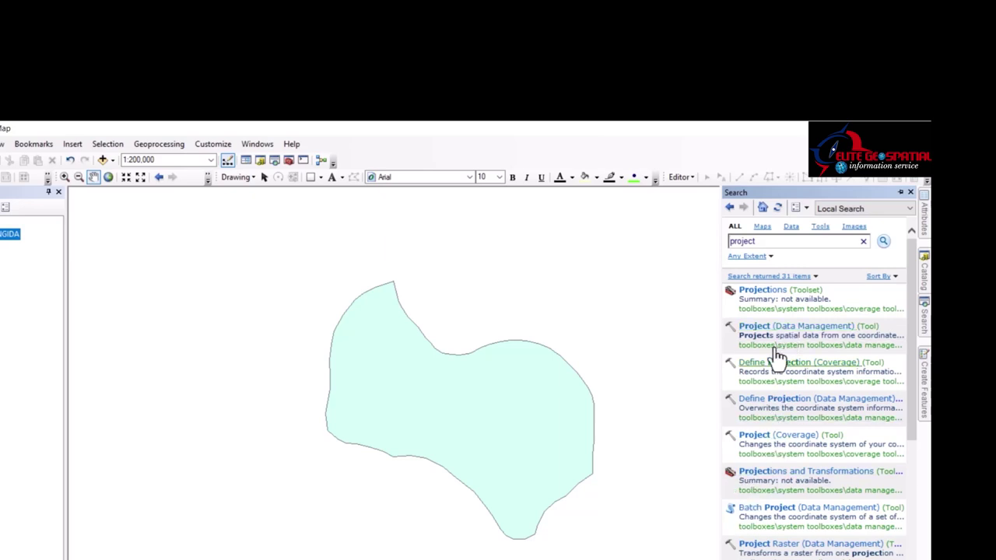
click(761, 327)
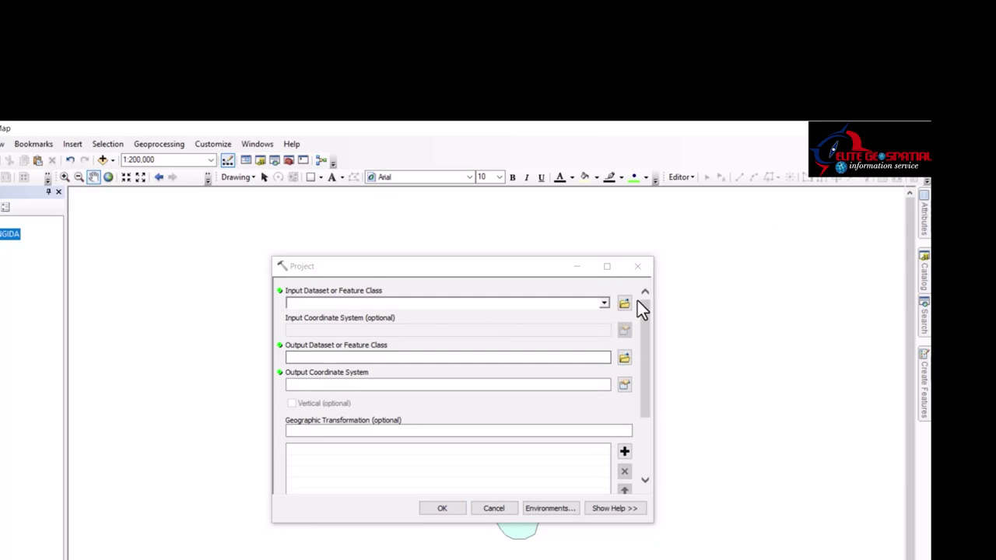
- Set SABONGIDA as the Project input and C:\work\project\study.gdb\sabongari as the output
drag(563, 267, 577, 275)
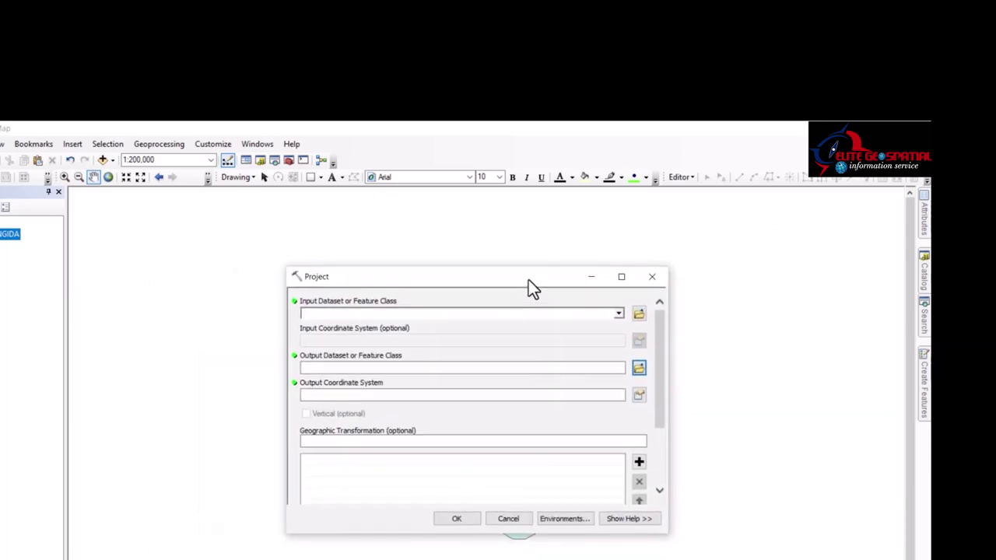
click(617, 311)
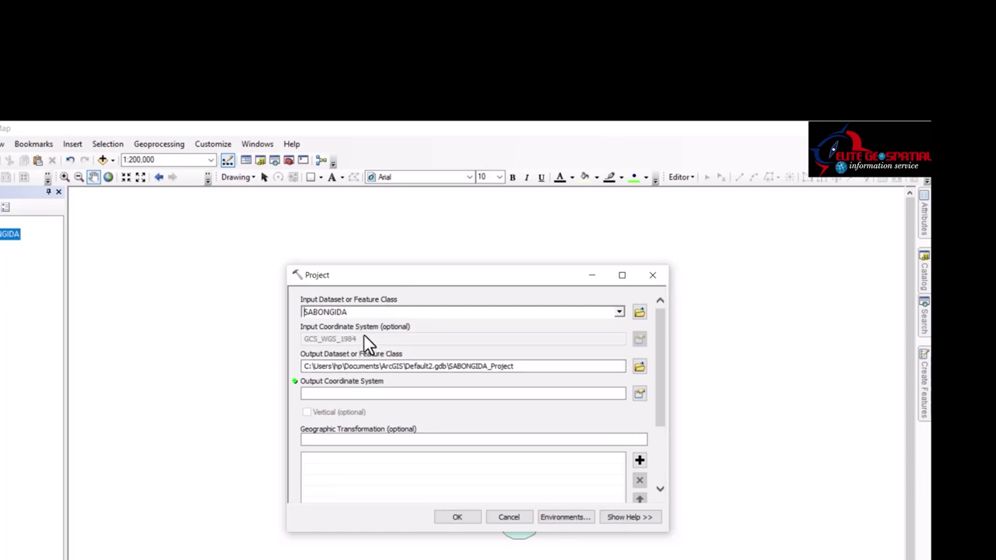
click(639, 367)
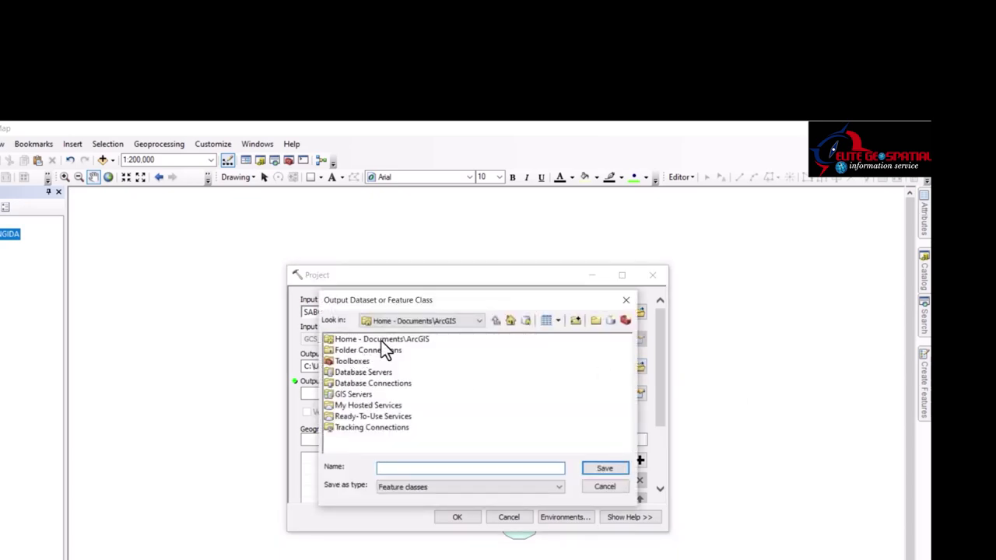
double_click(363, 349)
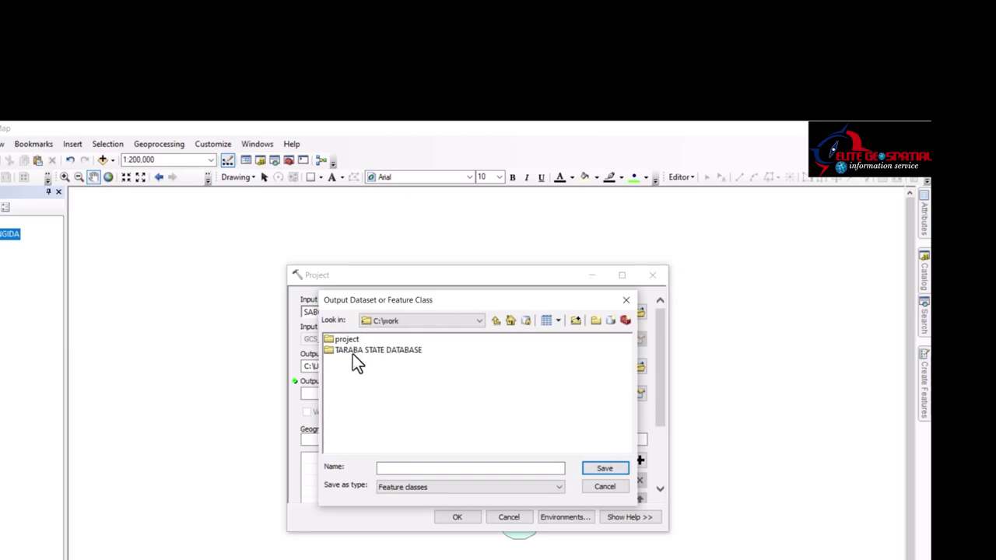
double_click(347, 339)
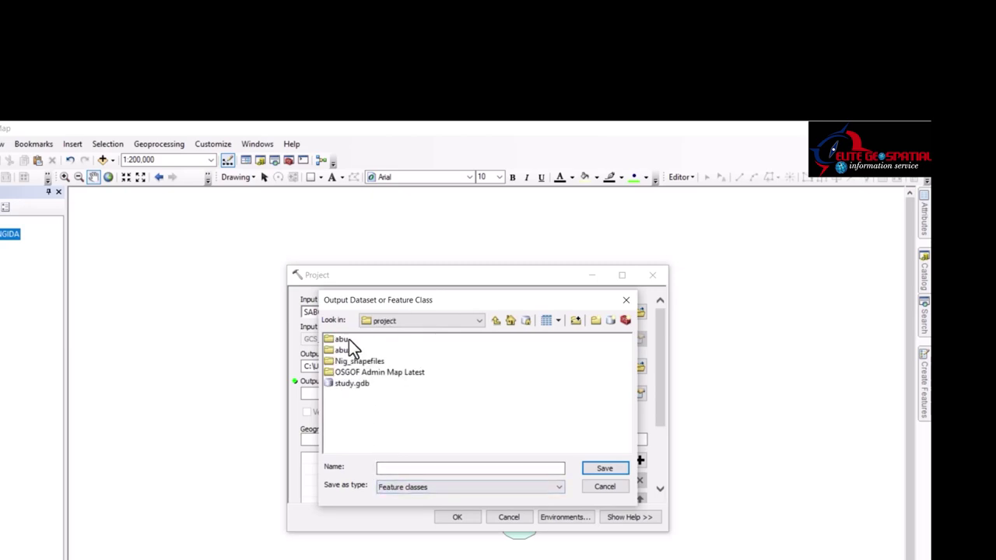
double_click(347, 382)
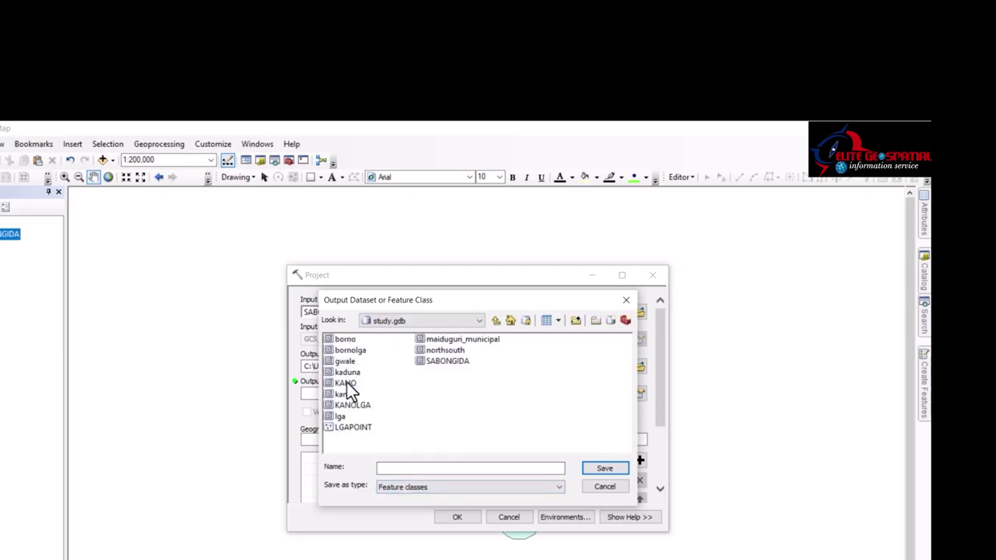
click(396, 467)
text(sabo)
text(n)
text(gid)
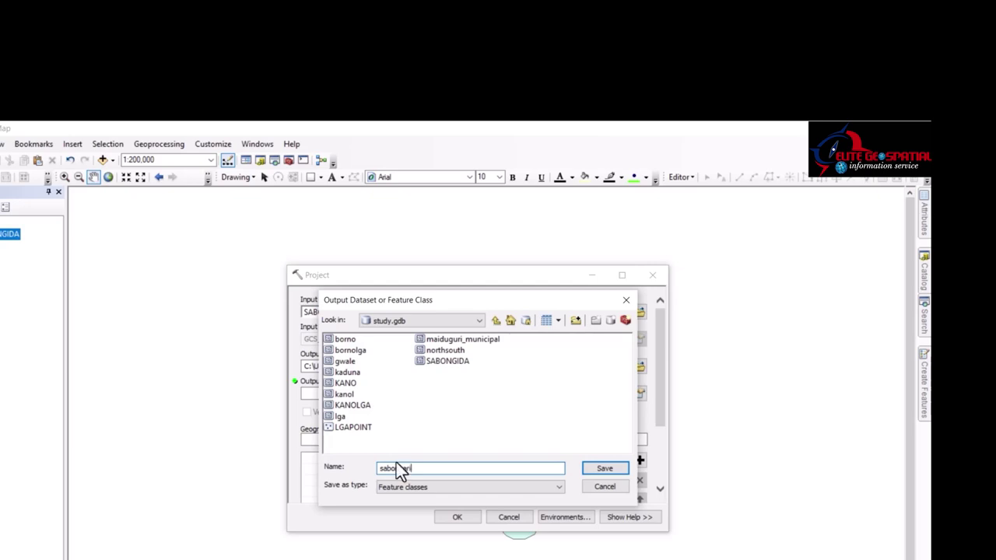
click(603, 467)
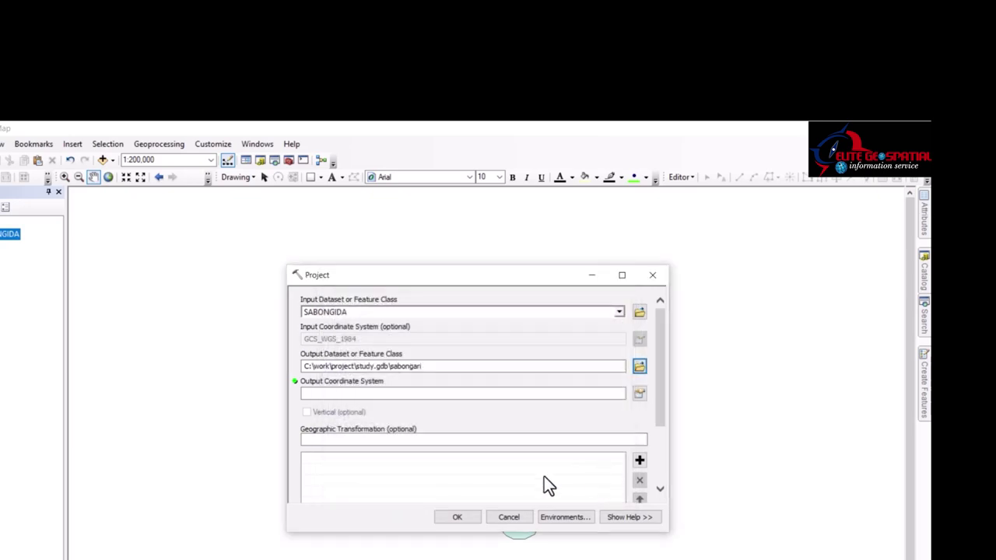
- Set the output coordinate system to WGS 1984 UTM Zone 32N from Favorites
click(638, 394)
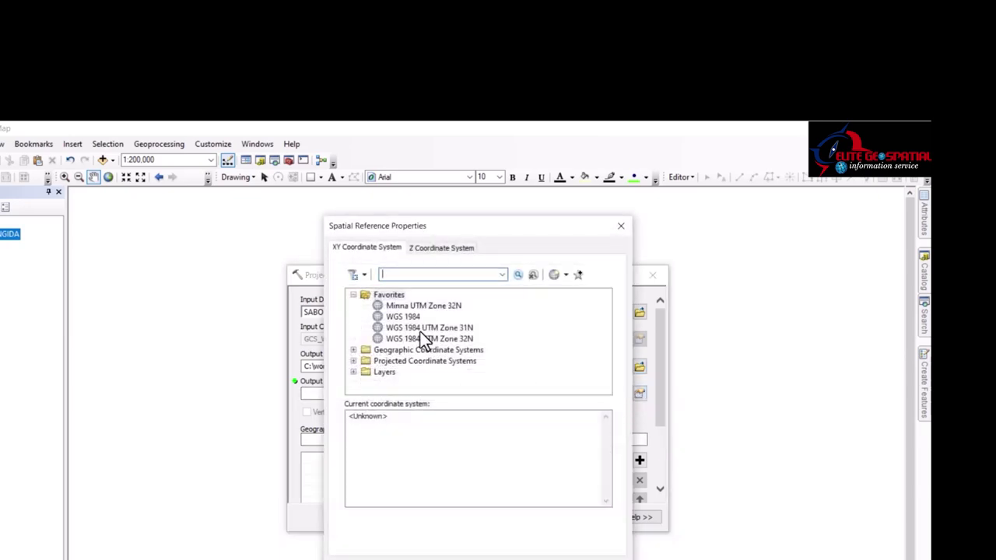
click(420, 336)
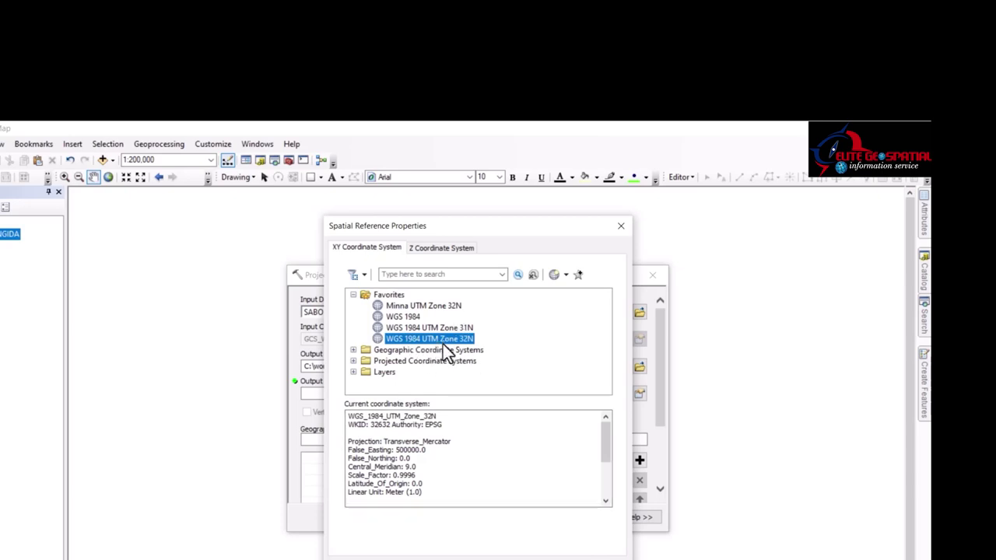
click(556, 551)
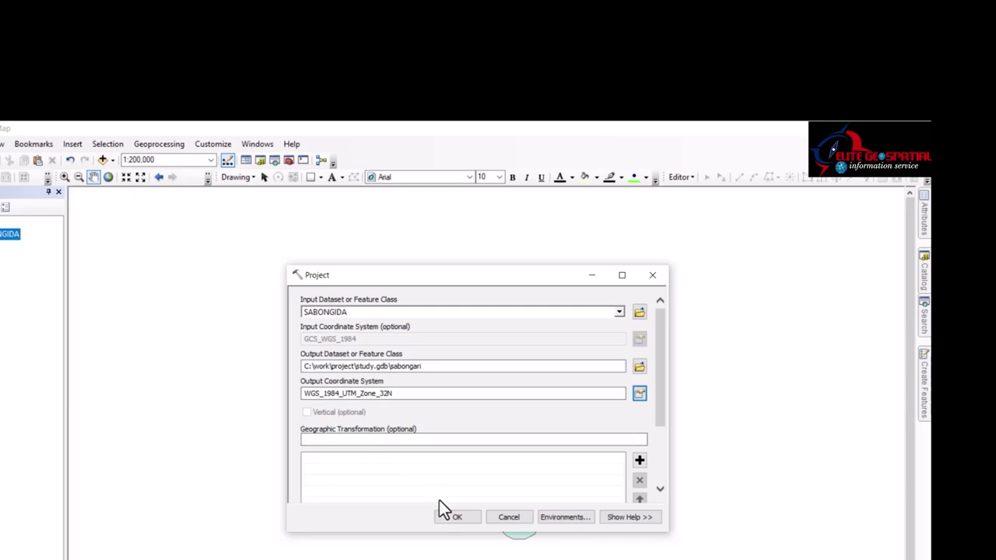
- Run the Project tool so the sabongari layer is added above SABONGIDA
click(452, 515)
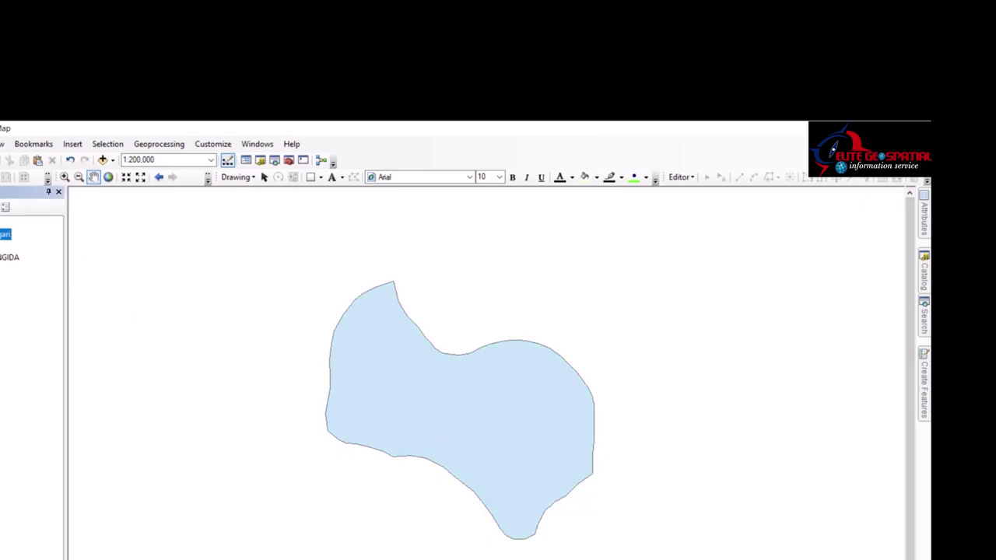
right_click(3, 234)
click(50, 498)
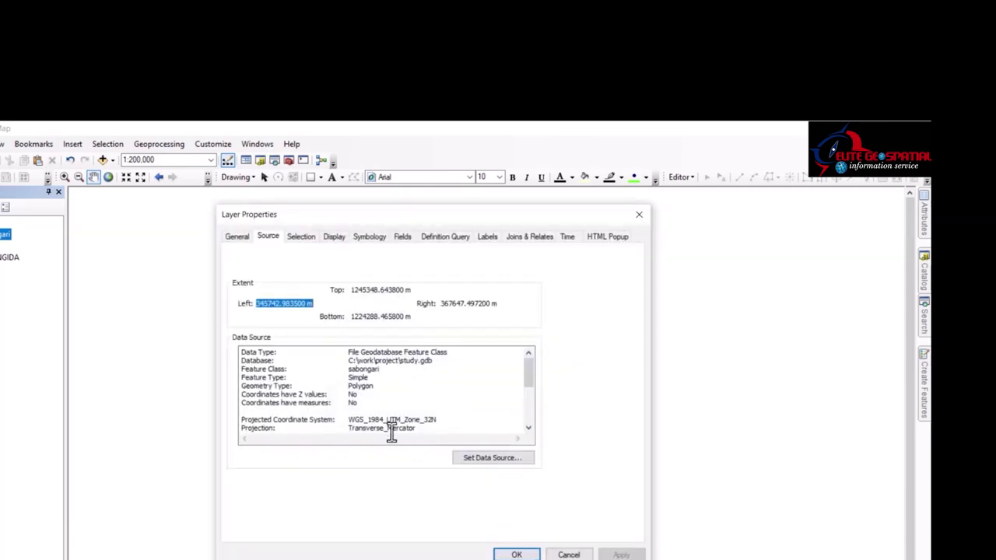
drag(349, 420, 457, 422)
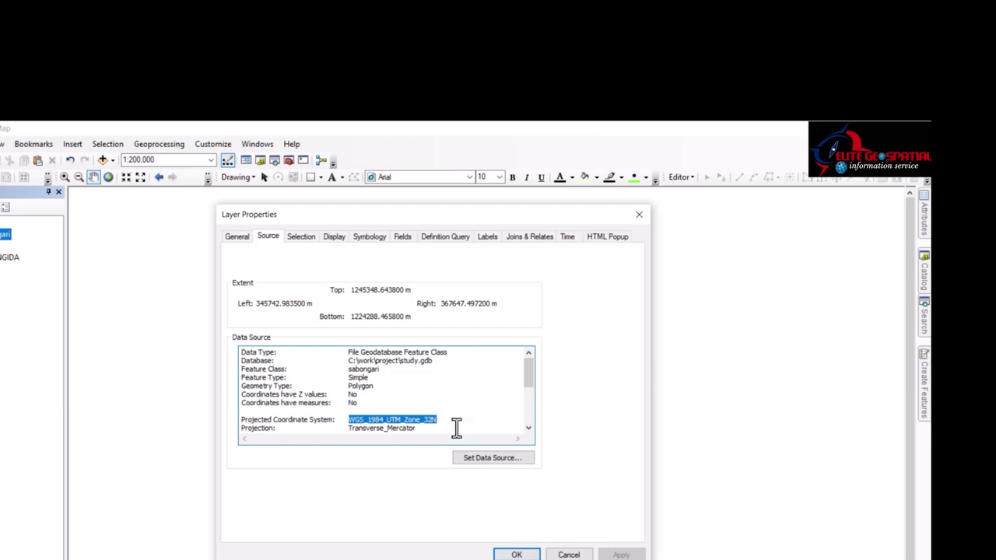
click(516, 555)
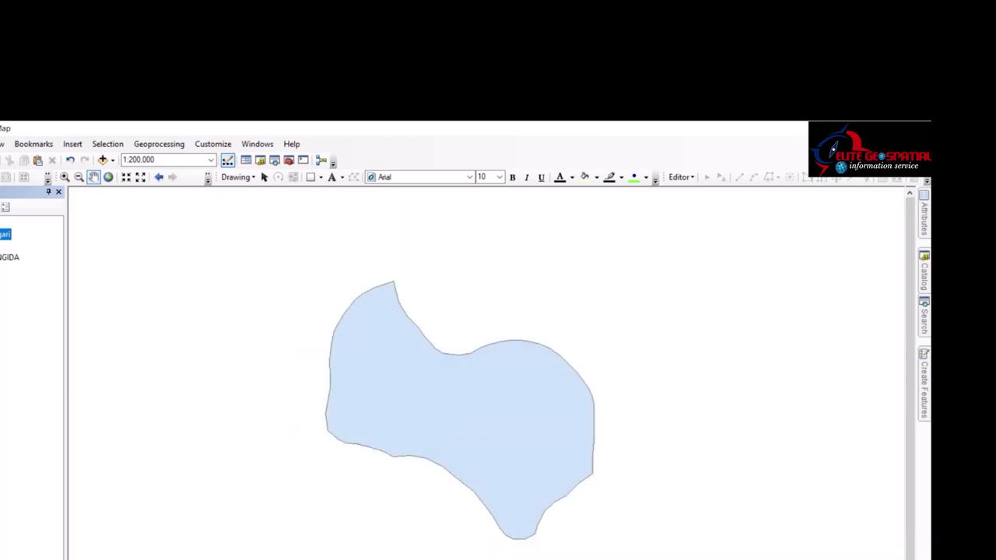